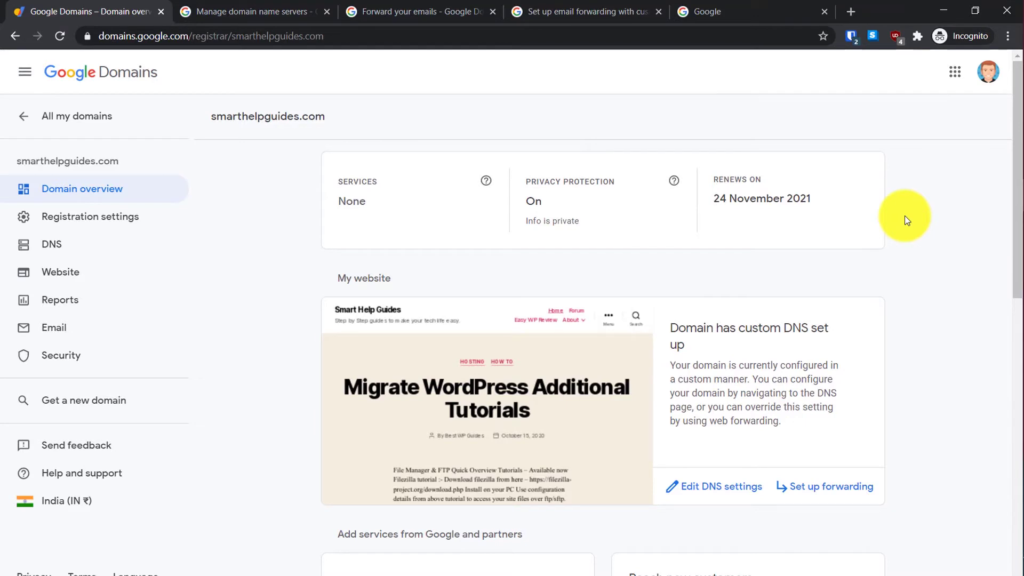
# - Return to the domains list, select smarthelpguides.com, and open its DNS page
pyautogui.scroll(-1, 395, 416)
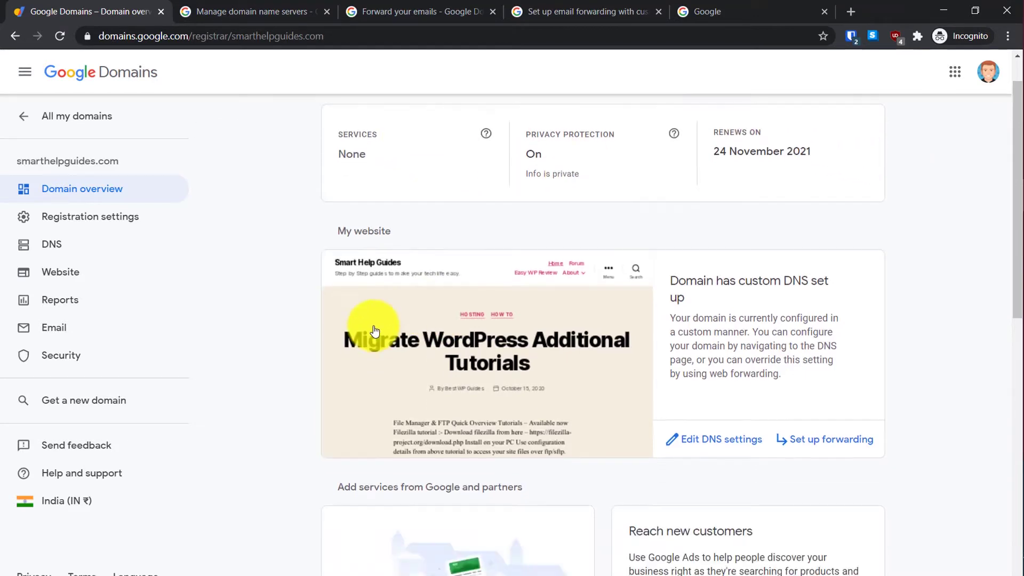
pyautogui.scroll(1, 277, 338)
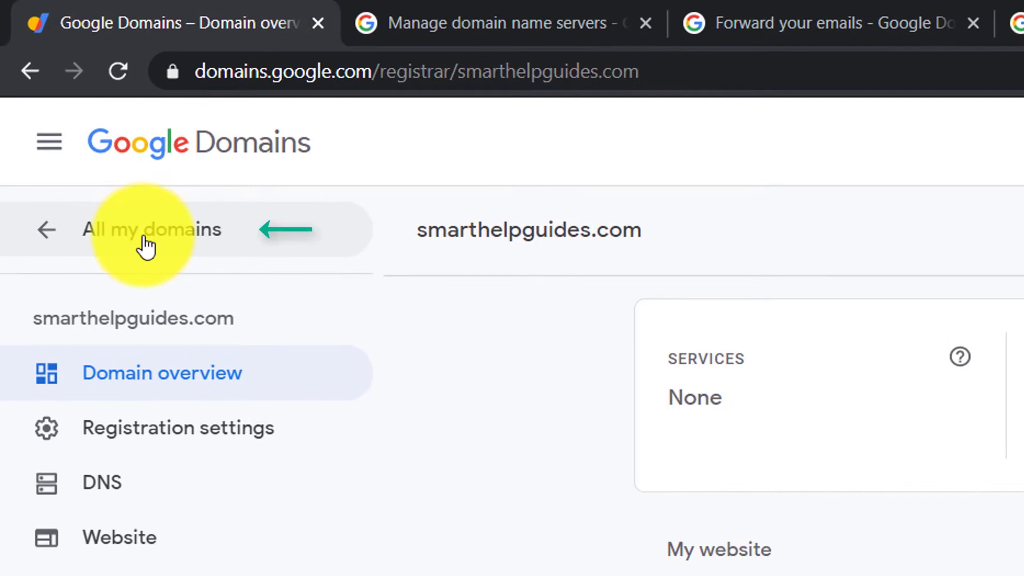
pyautogui.click(143, 237)
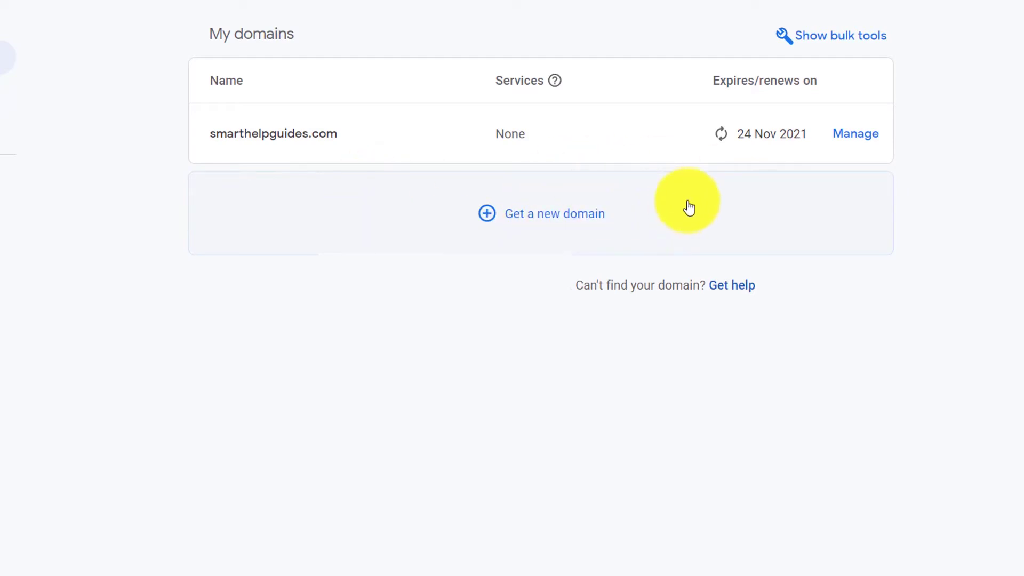
pyautogui.click(866, 136)
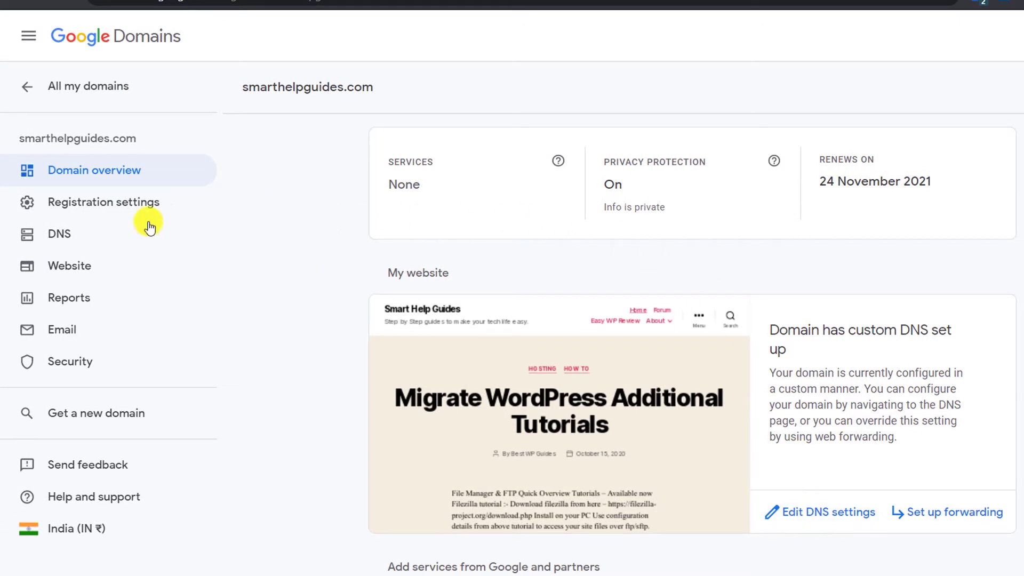
pyautogui.click(59, 236)
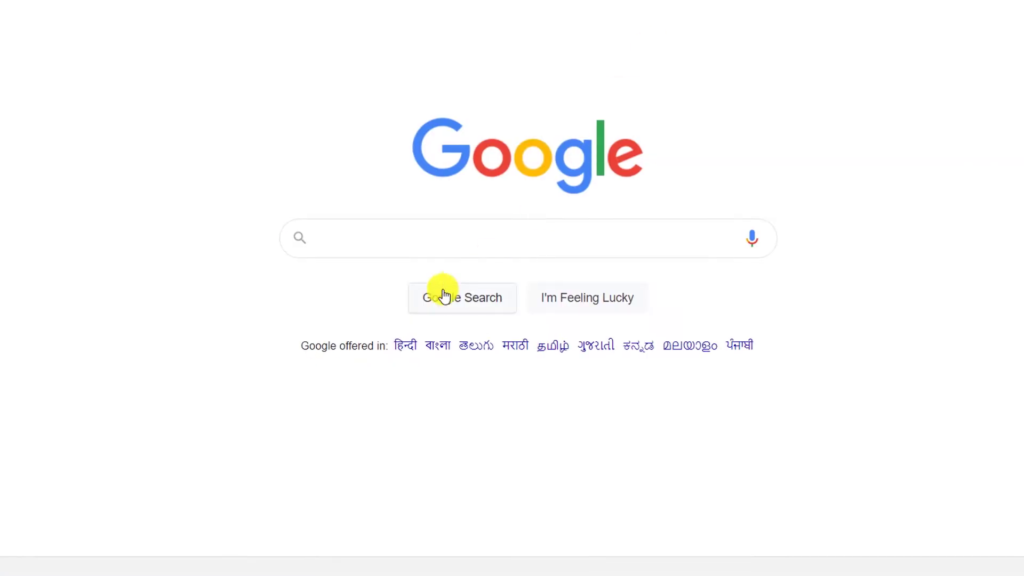
# - Search Google for 'nameservers for hostgator' by typing 'namese' and picking the suggestion
pyautogui.click(426, 220)
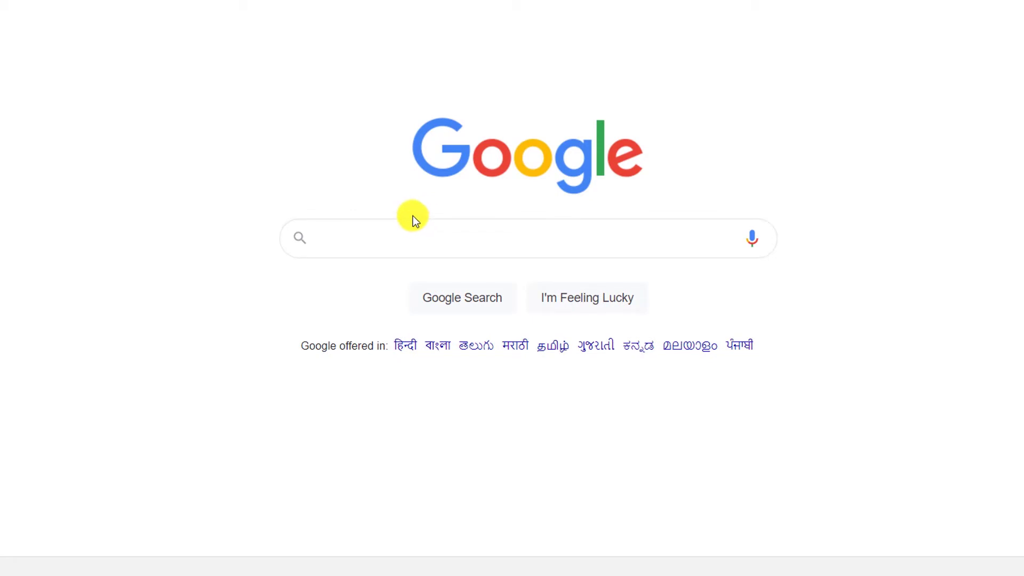
pyautogui.write('namese')
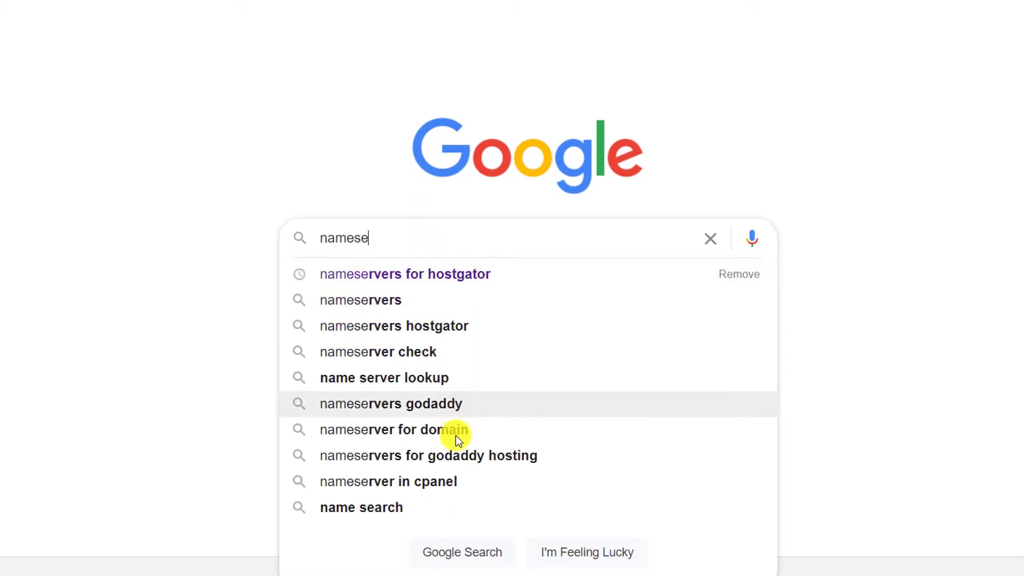
pyautogui.click(471, 276)
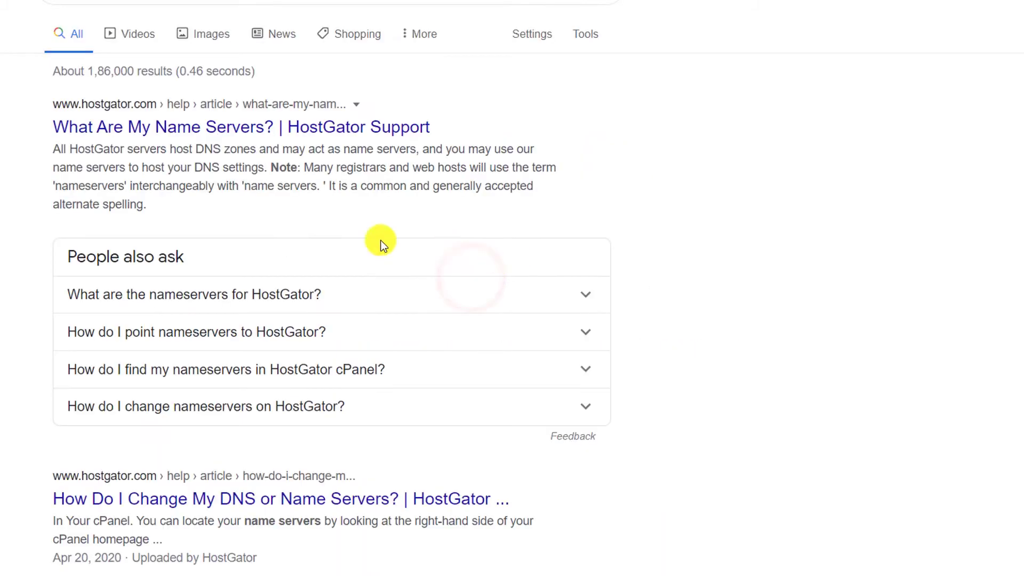
pyautogui.scroll(-3, 263, 366)
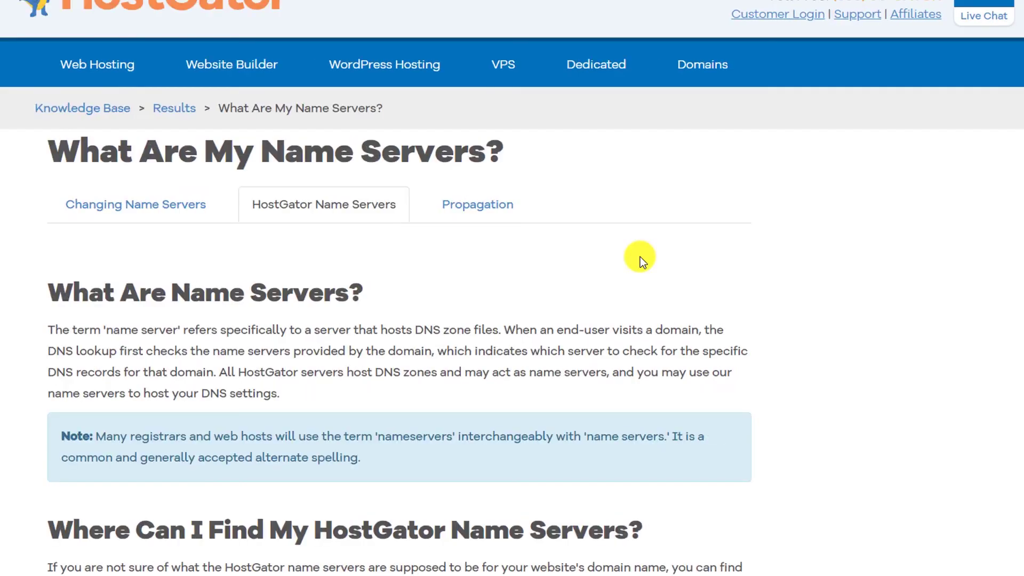
# - Scroll the HostGator article down to the cPanel section listing the name servers
pyautogui.scroll(-4, 640, 257)
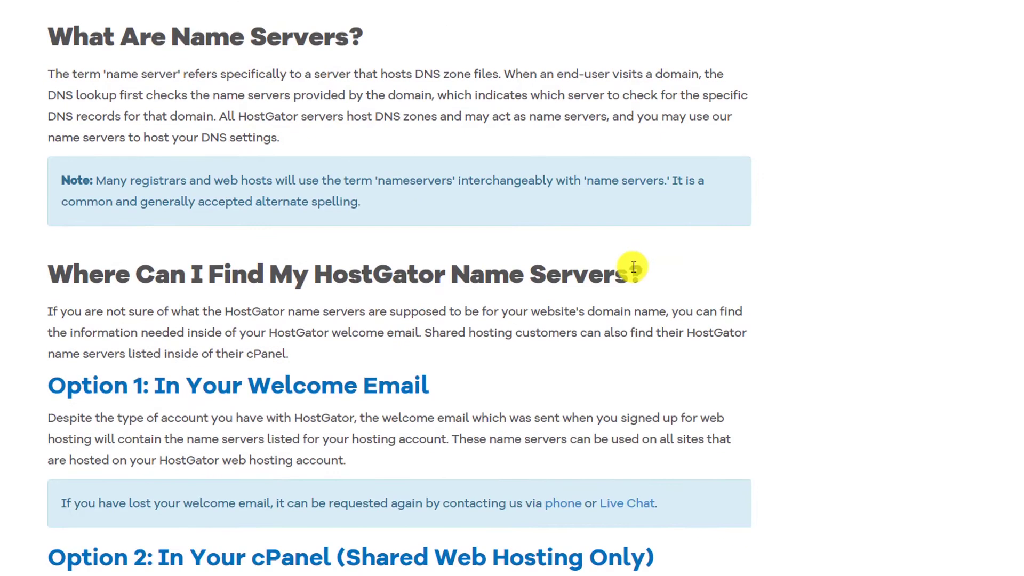
pyautogui.scroll(-4, 578, 290)
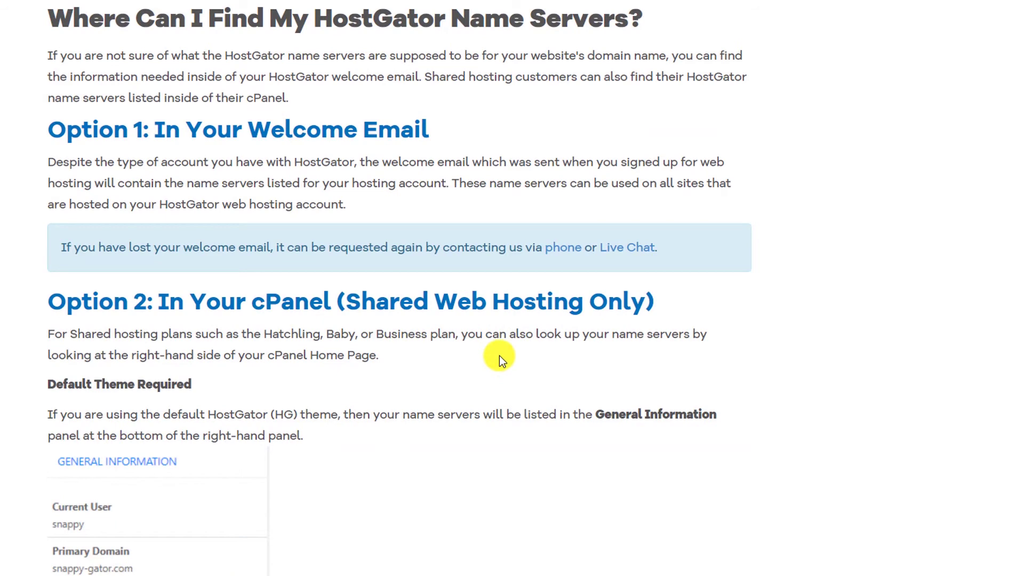
pyautogui.scroll(-3, 499, 356)
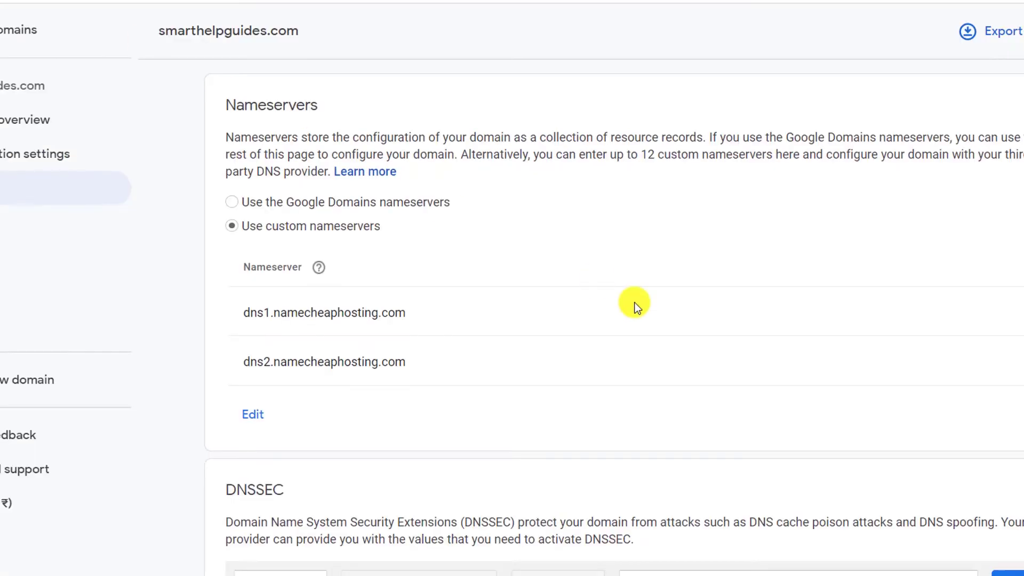
# - Toggle to Google's nameservers and back to custom, then make dns1/dns2.namecheaphosting.com editable
pyautogui.click(633, 302)
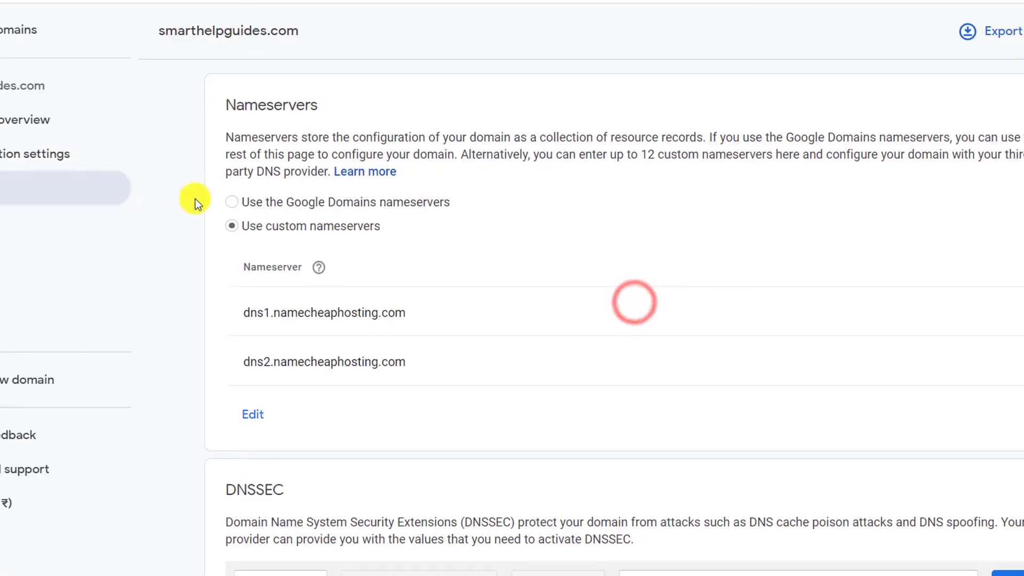
pyautogui.click(236, 202)
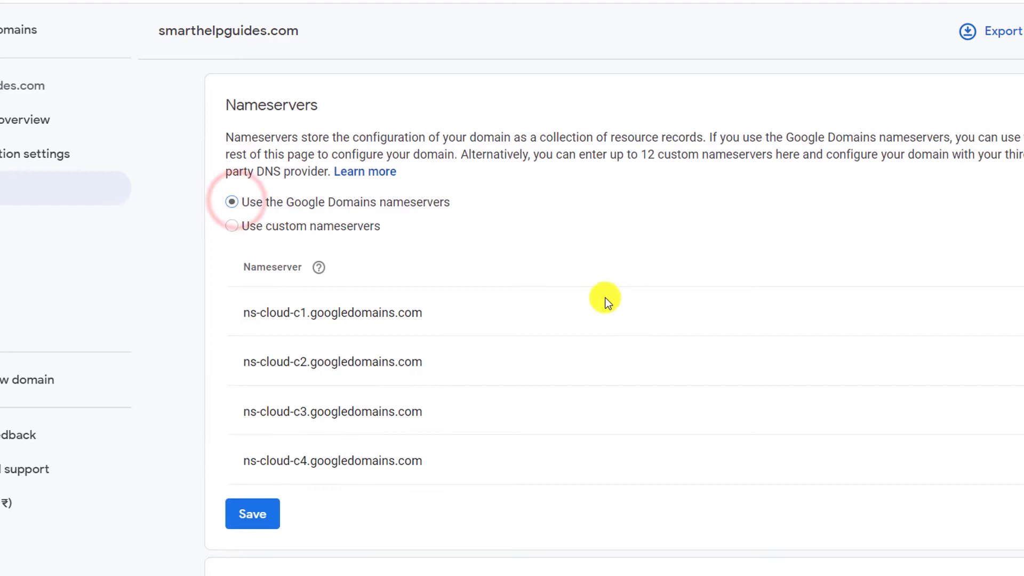
pyautogui.click(232, 224)
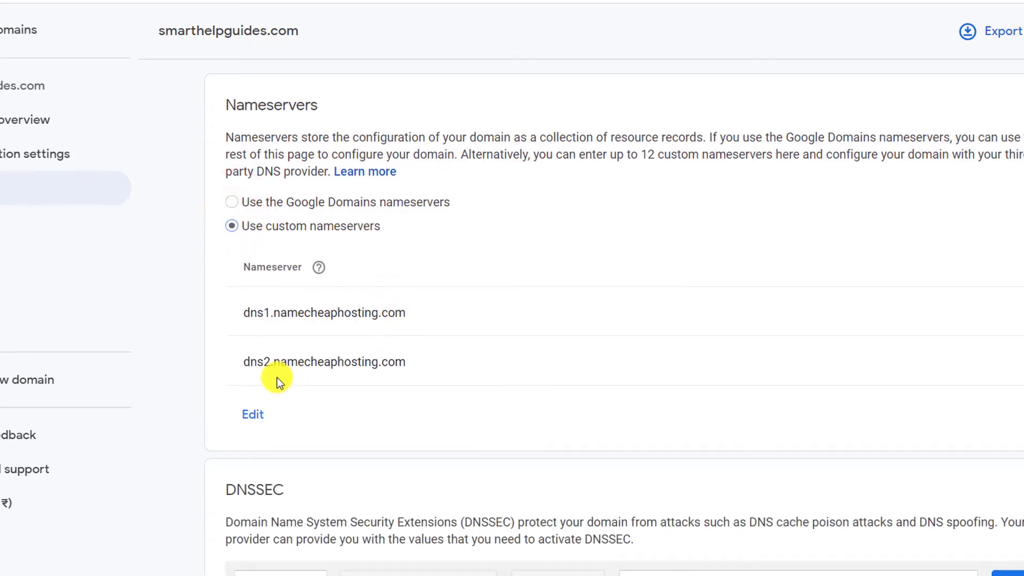
pyautogui.click(252, 414)
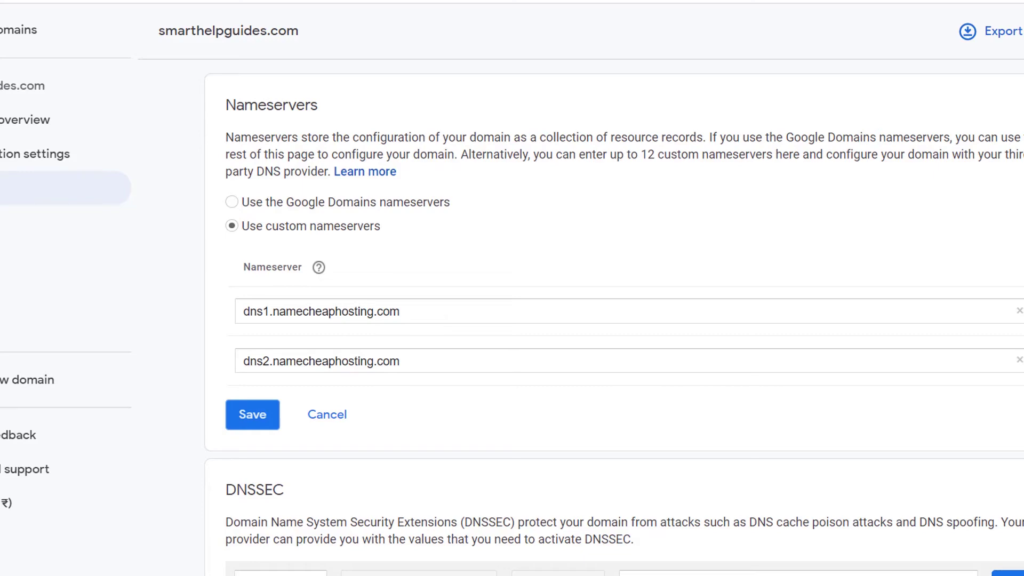
# - Add and remove two empty nameserver rows, then save dns1 and dns2.namecheaphosting.com
pyautogui.click(960, 418)
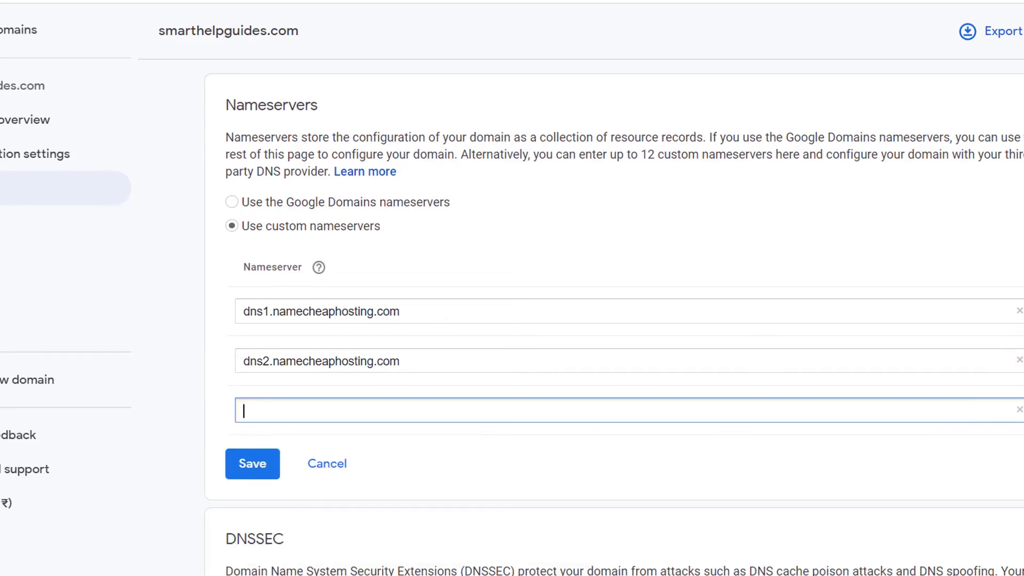
pyautogui.click(927, 450)
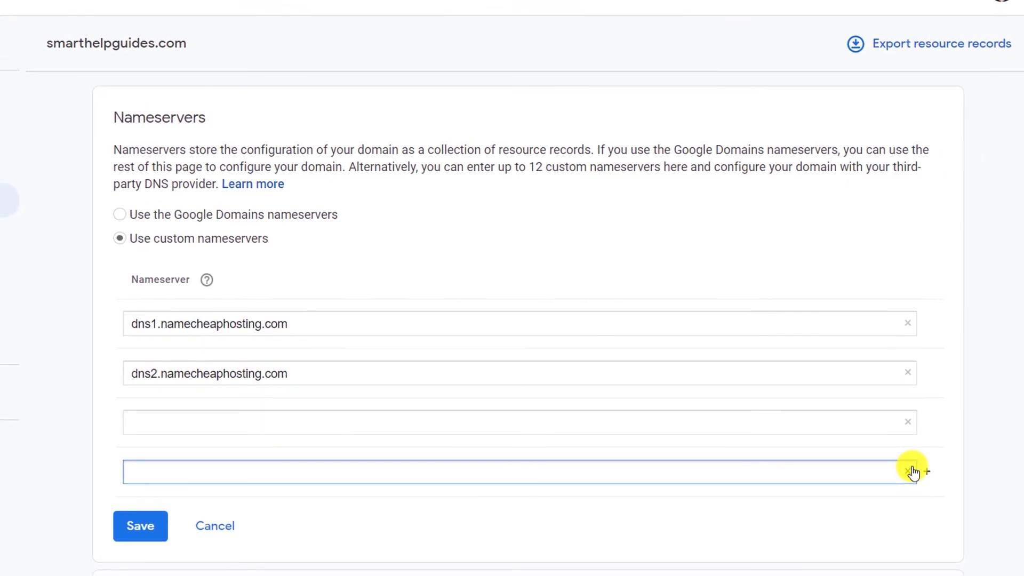
pyautogui.click(908, 422)
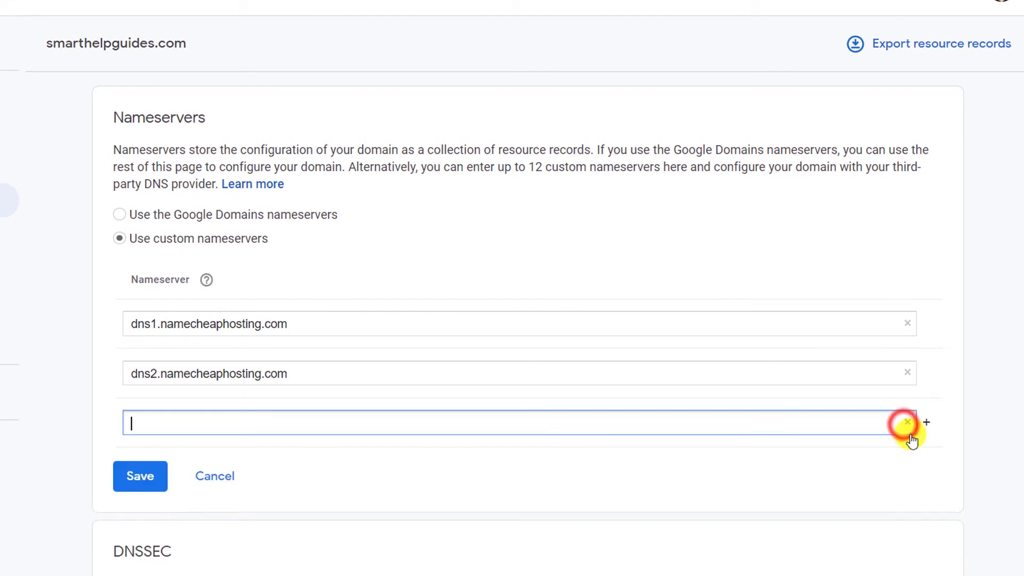
pyautogui.click(909, 422)
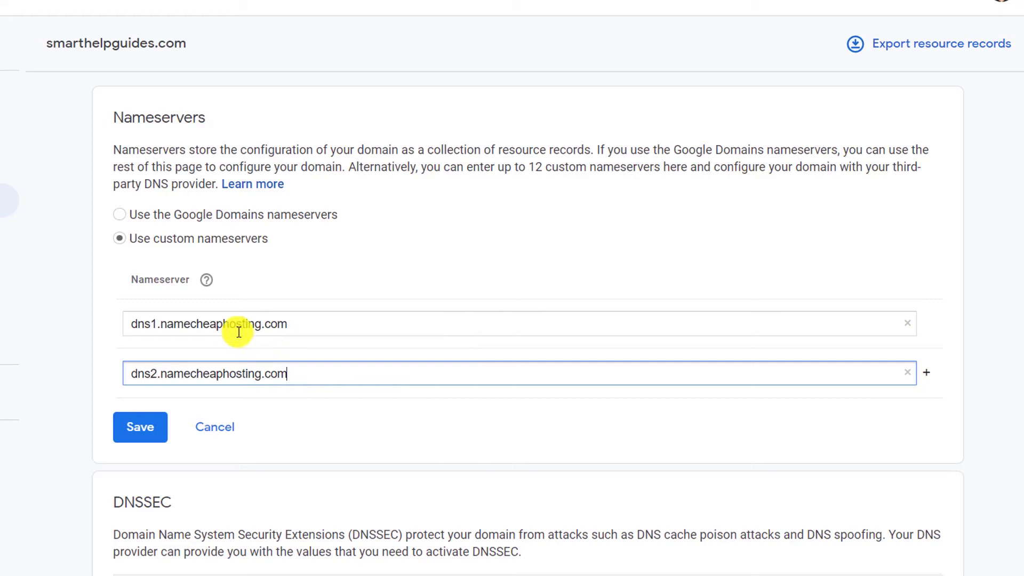
pyautogui.click(137, 427)
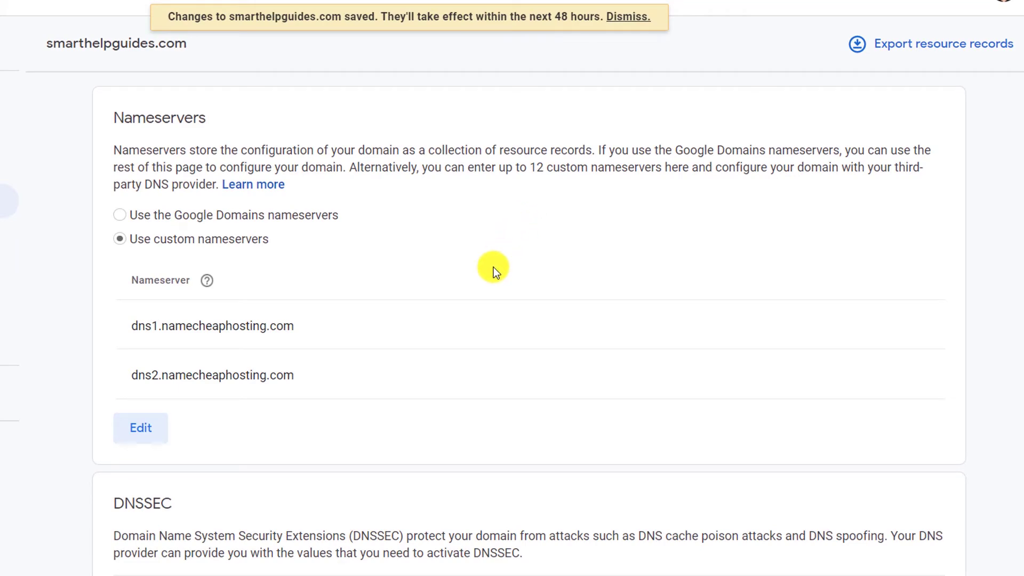
pyautogui.scroll(-5, 494, 267)
pyautogui.scroll(-15, 311, 373)
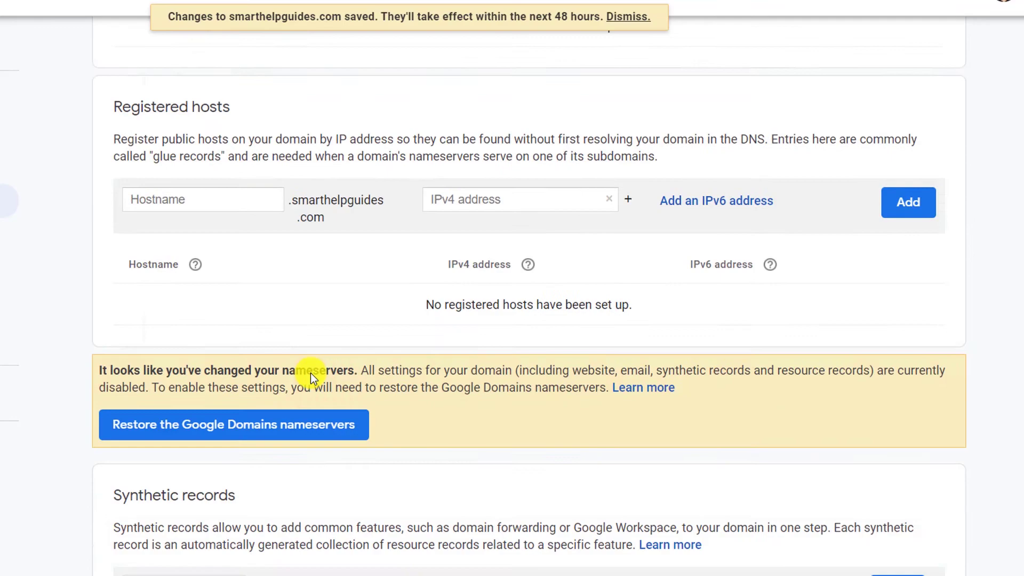
pyautogui.scroll(18, 311, 373)
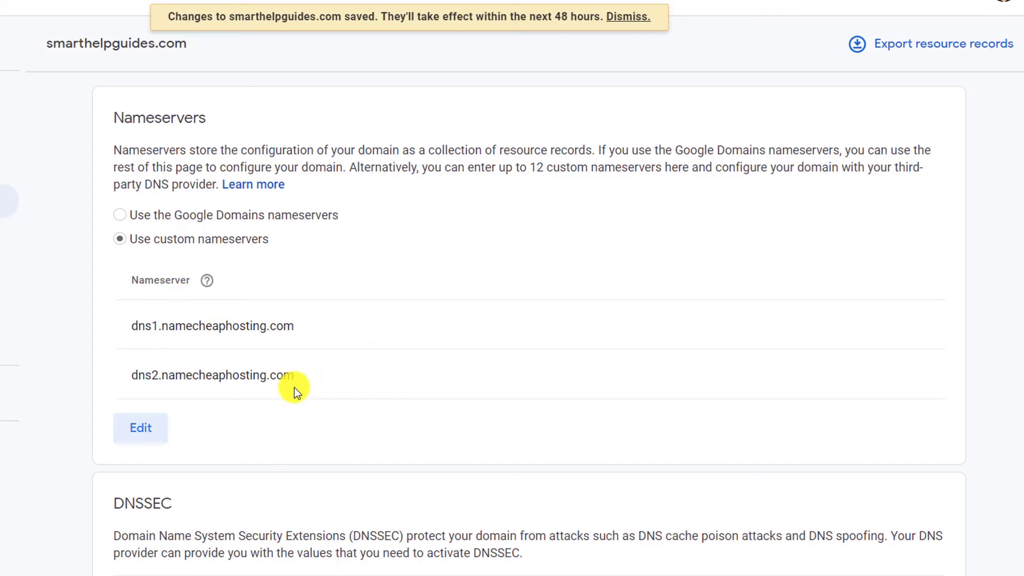
pyautogui.scroll(-10, 297, 392)
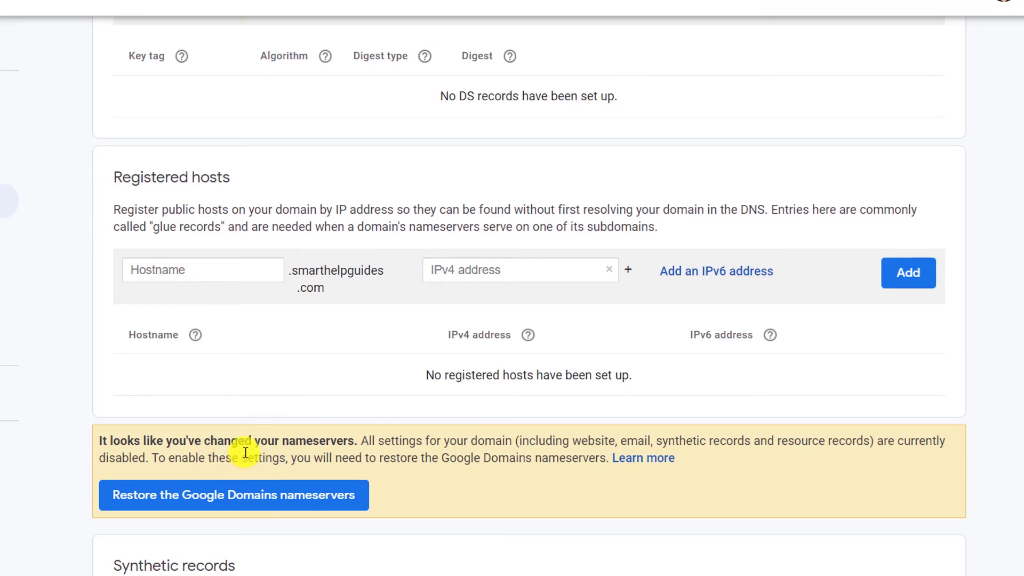
pyautogui.scroll(10, 246, 452)
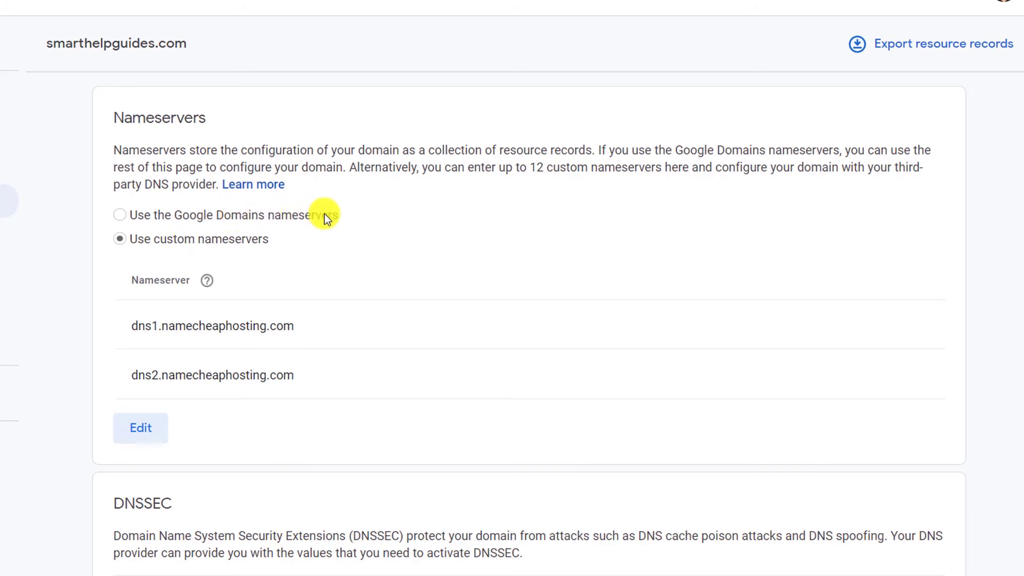
pyautogui.scroll(-6, 478, 244)
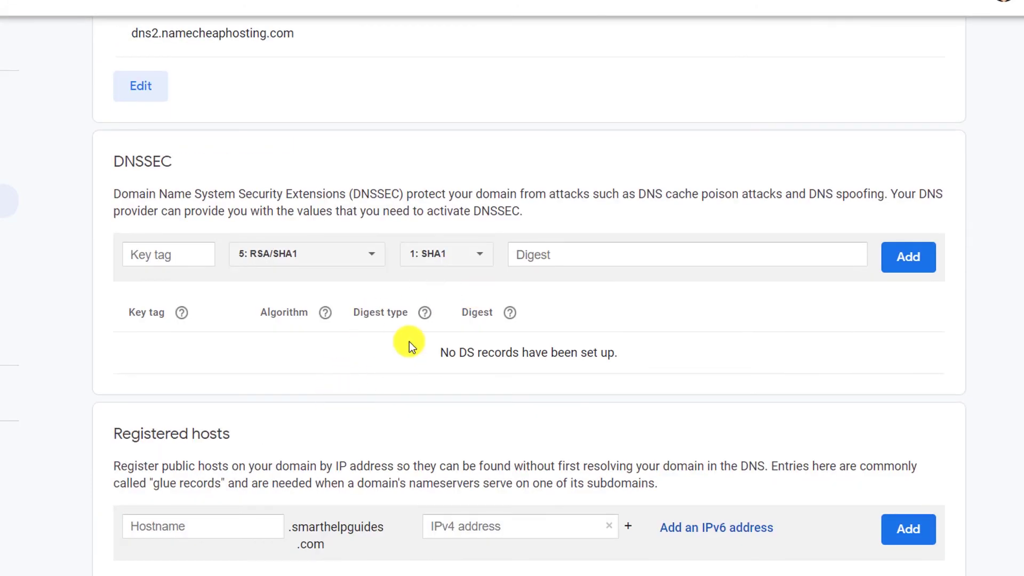
pyautogui.scroll(-13, 469, 531)
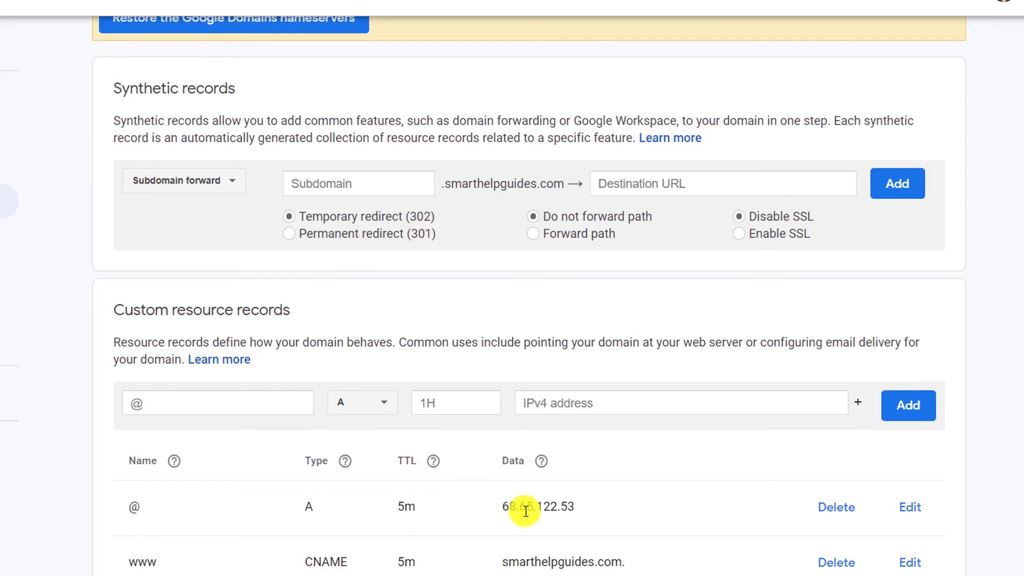
pyautogui.scroll(15, 525, 511)
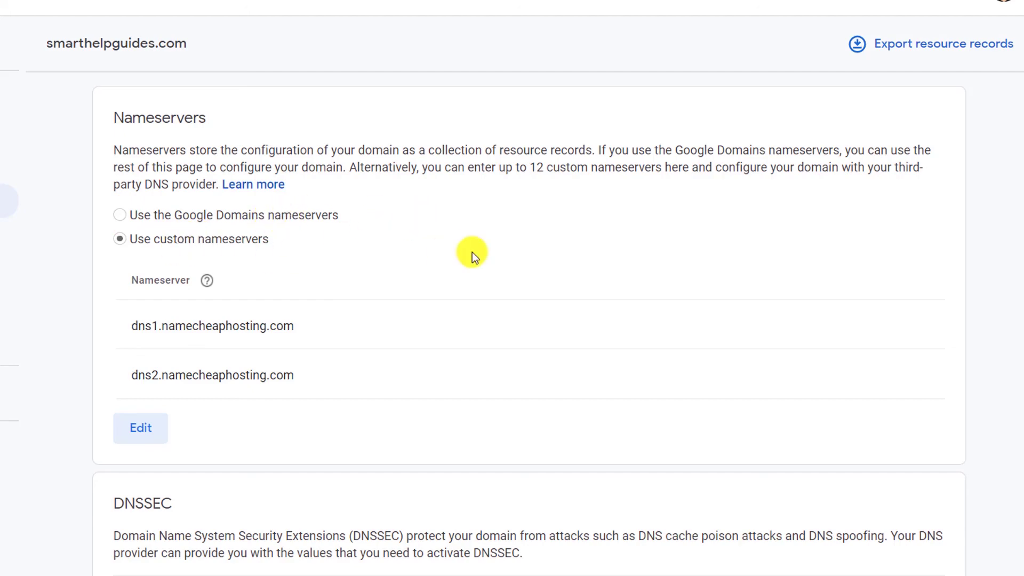
pyautogui.scroll(-10, 484, 316)
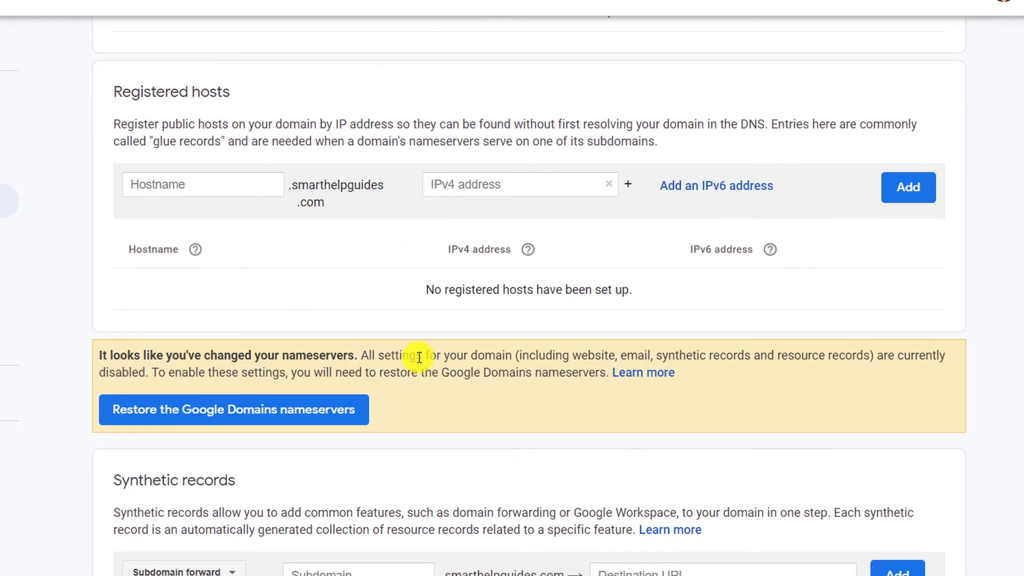
pyautogui.scroll(-5, 418, 354)
pyautogui.scroll(-3, 393, 356)
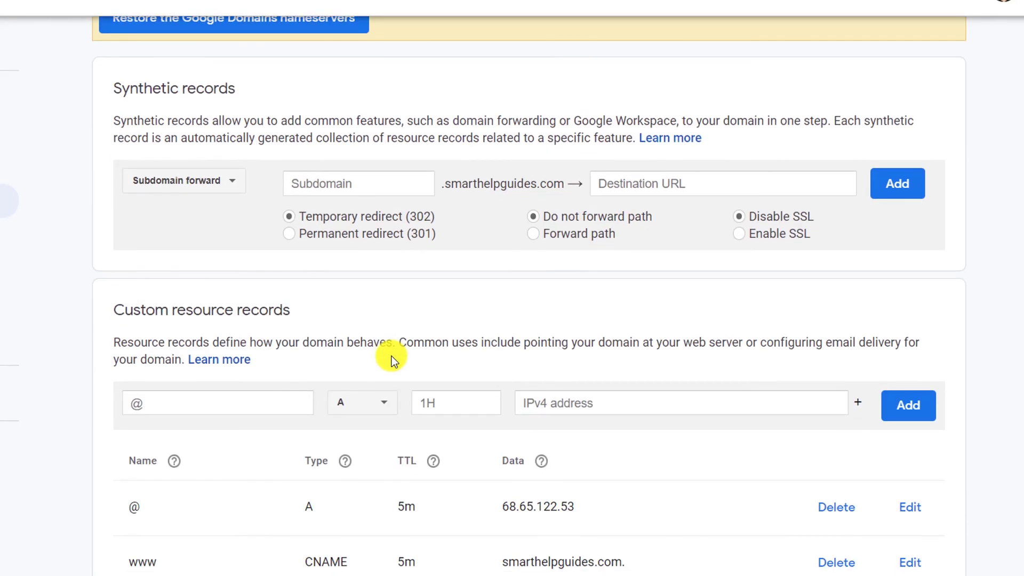
pyautogui.scroll(12, 391, 356)
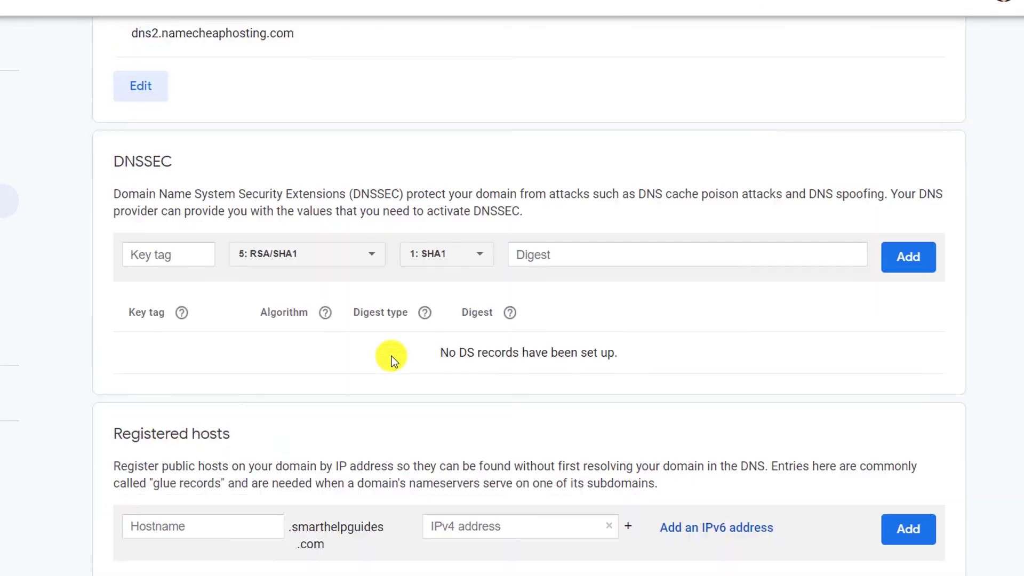
pyautogui.scroll(6, 391, 356)
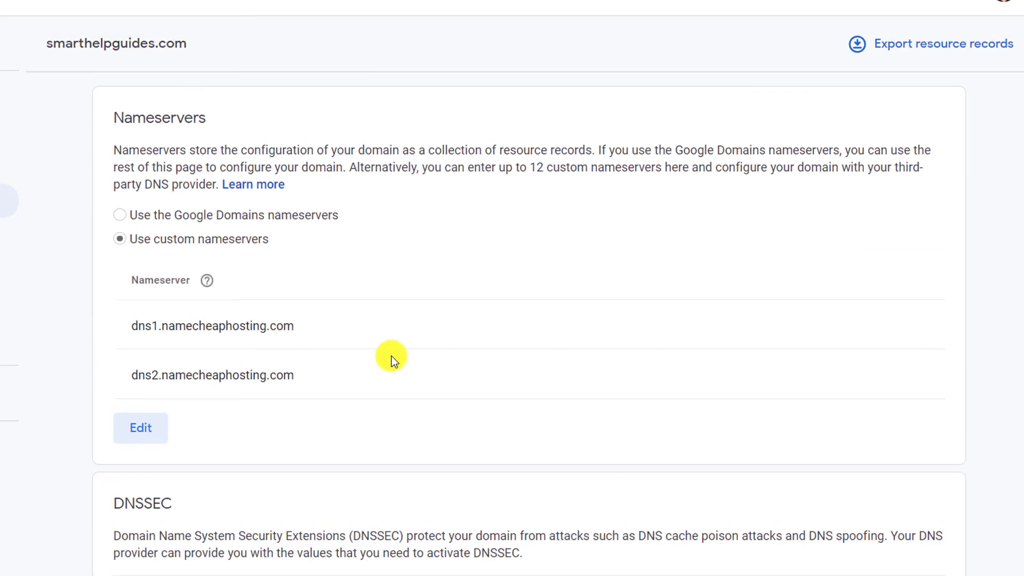